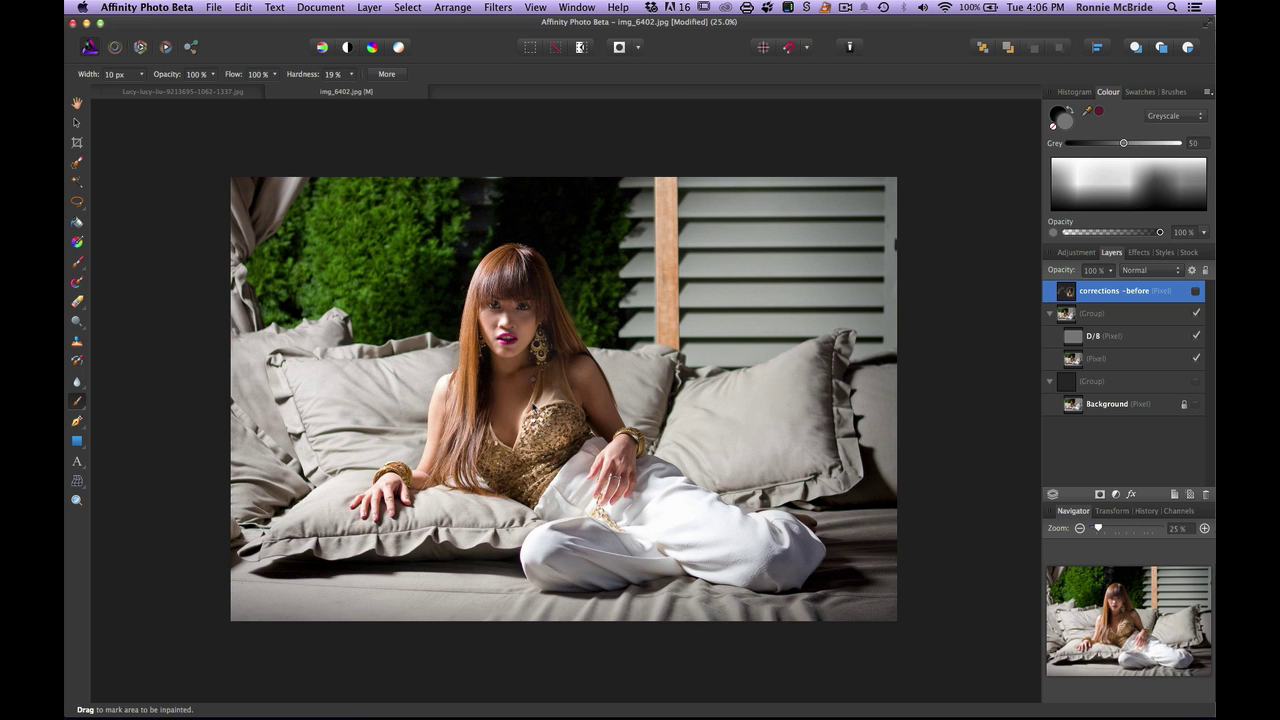
Cycle the retouch tools to the clone brush, then zoom the portrait to 50% on her face and hair.
key("s")
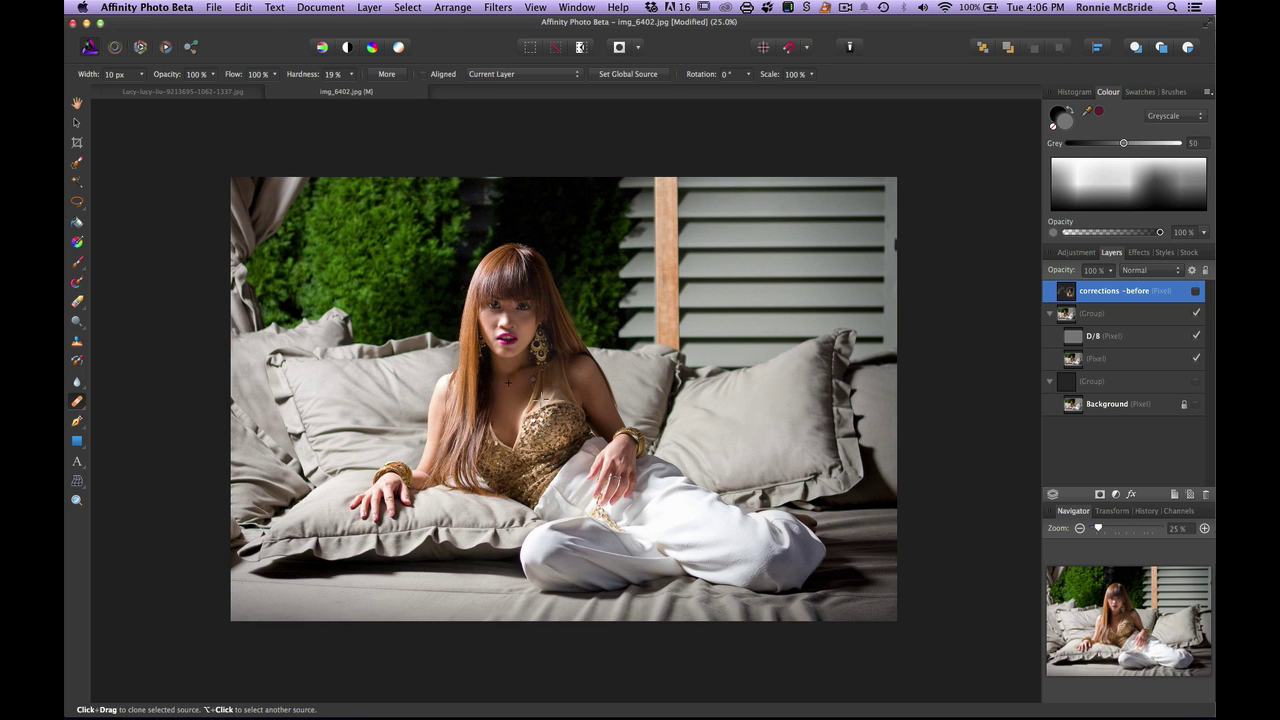
key("j")
key("j")
key("j")
key("j")
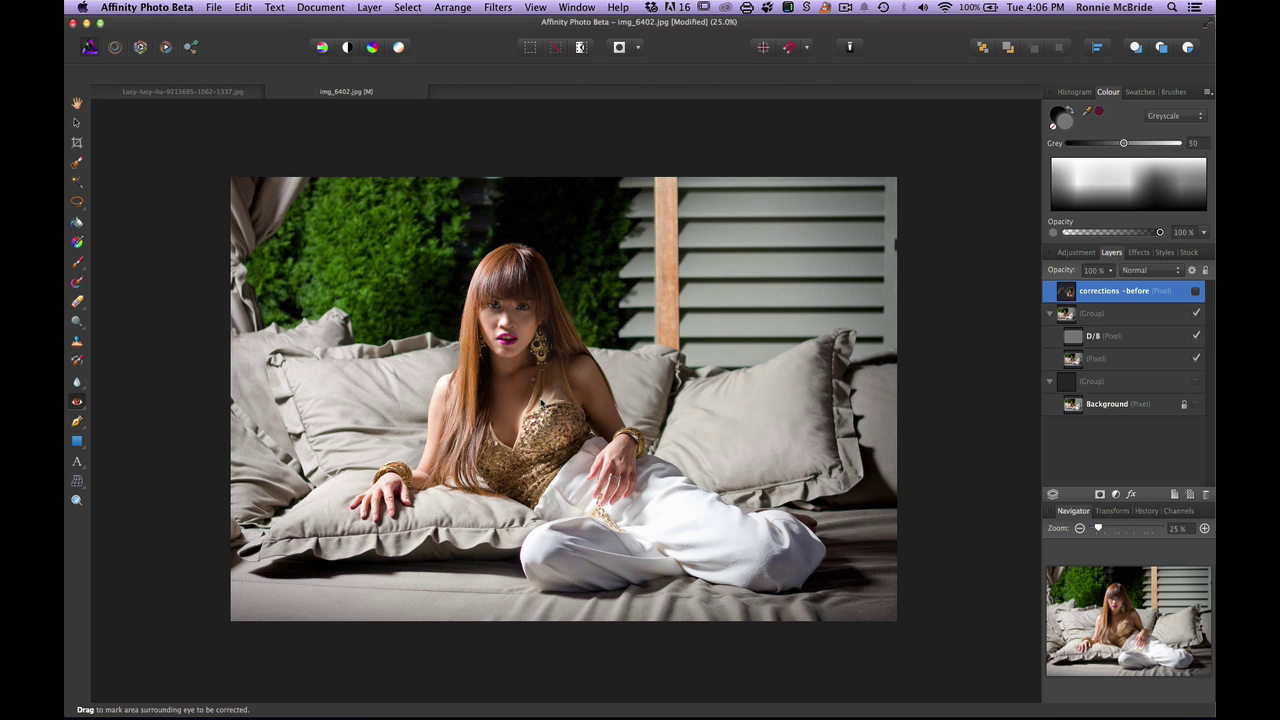
key("j")
key("j")
key("j")
key("j")
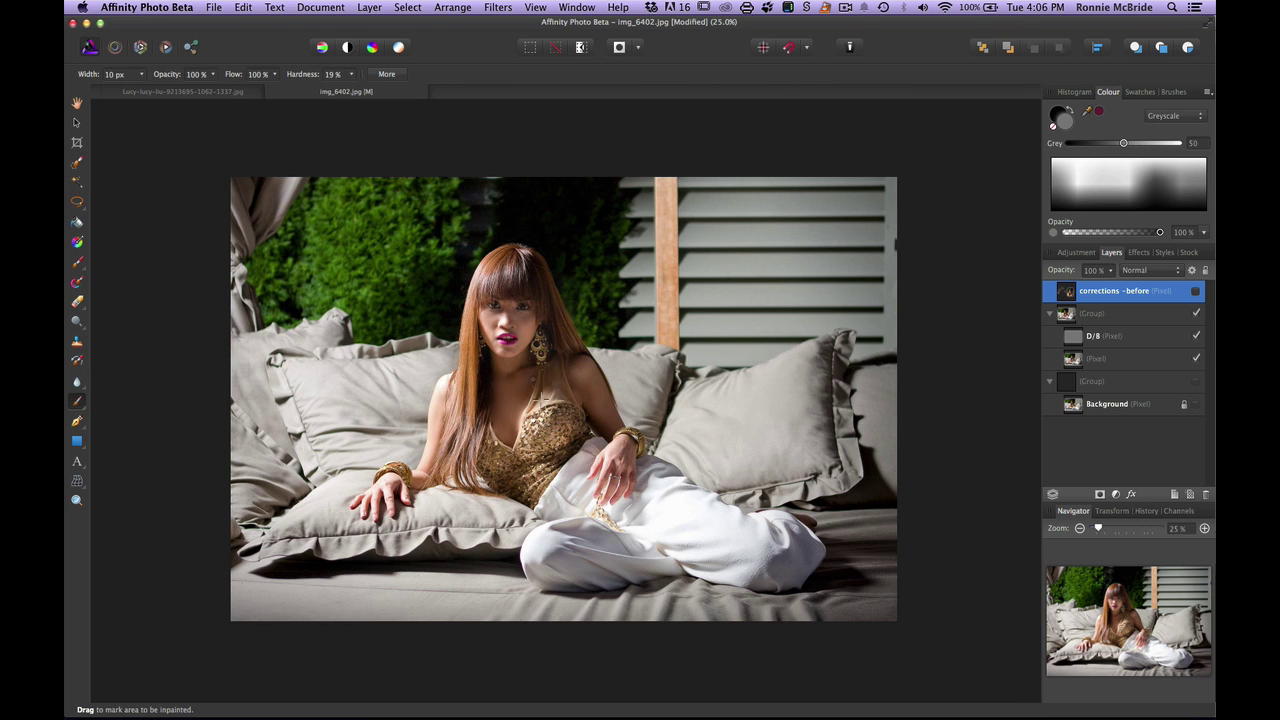
key("j")
key("j")
key("j")
key("j")
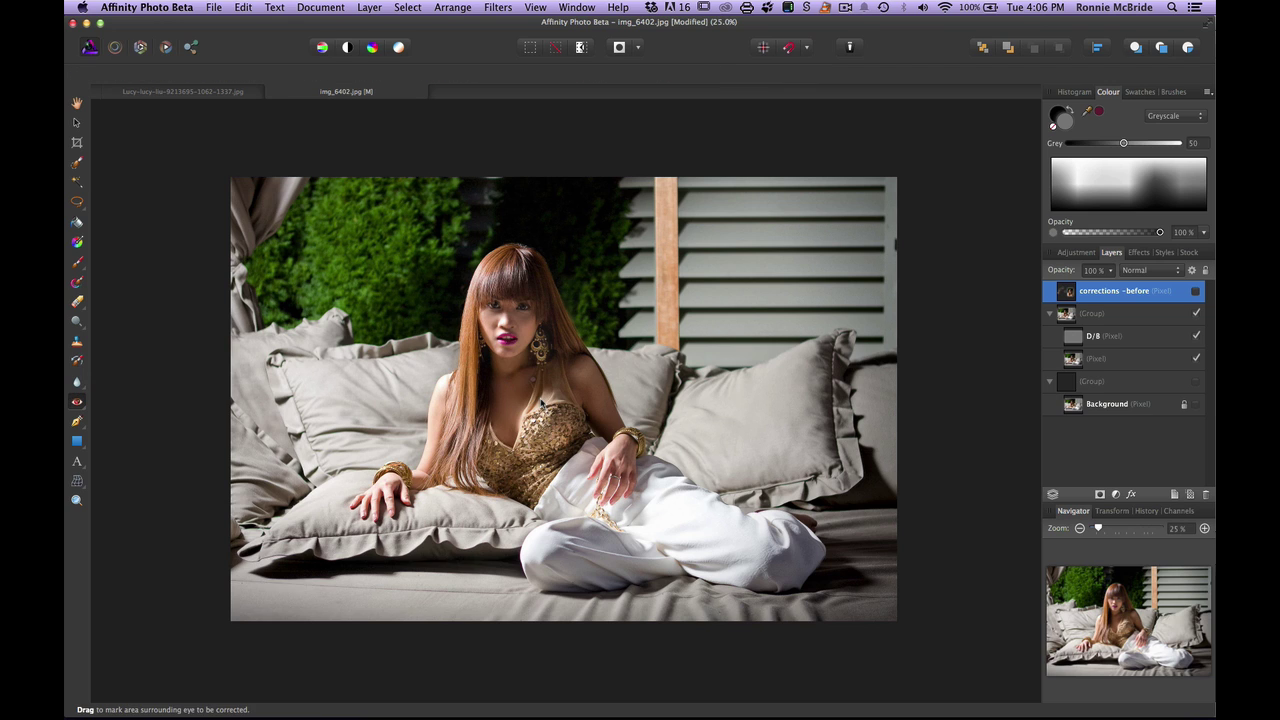
key("j")
key("j")
key("j")
key("j")
key("j")
key("j")
key("j")
key("j")
key("j")
key("j")
key("j")
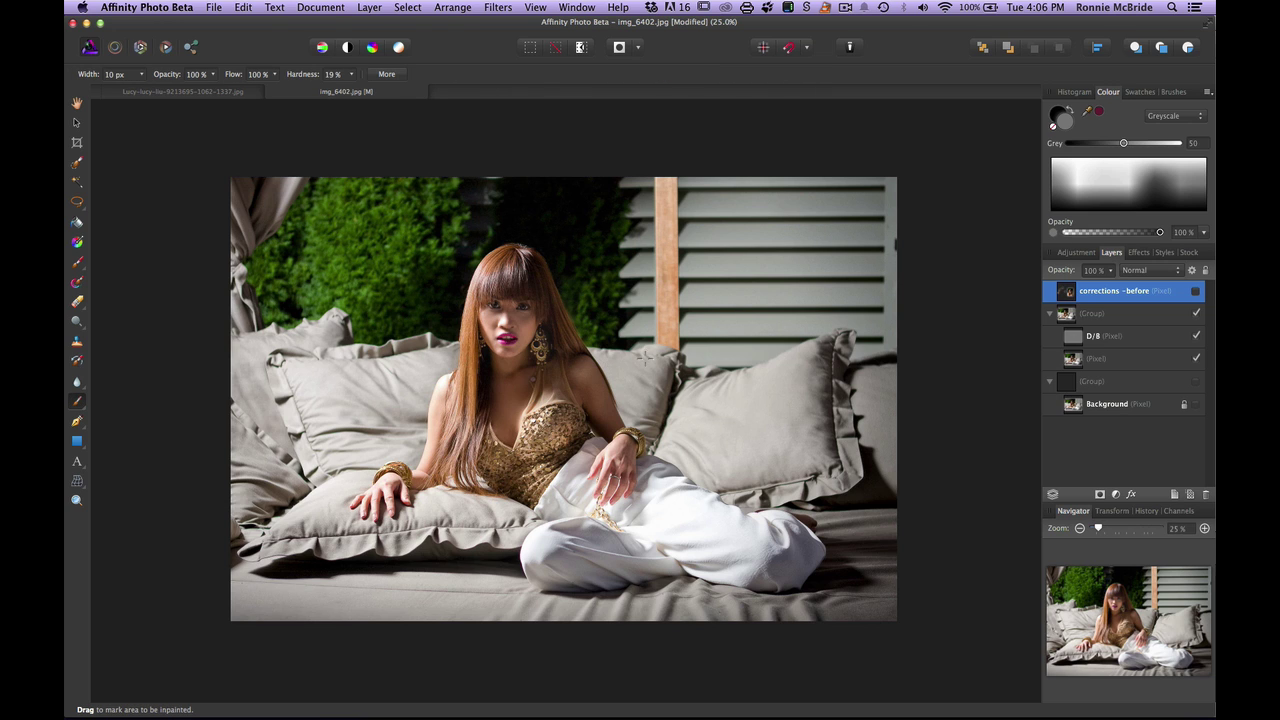
scroll(467, 257, "up", 2)
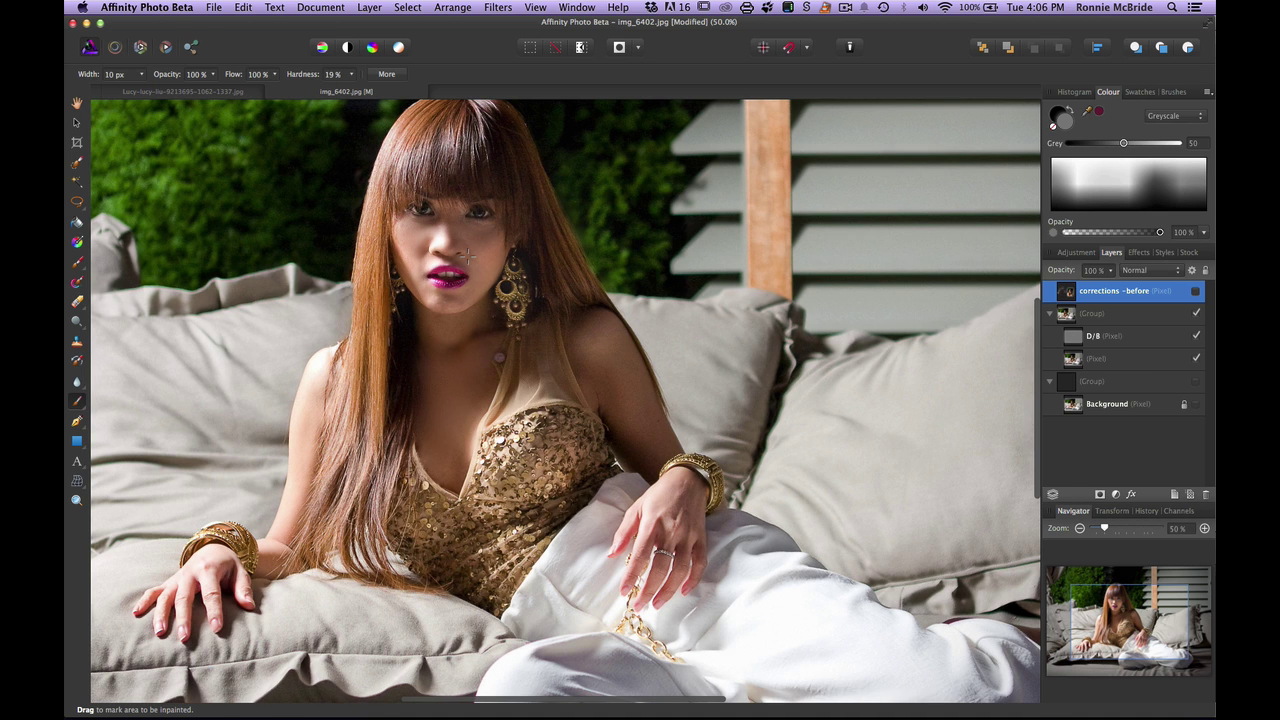
scroll(512, 145, "up", 3)
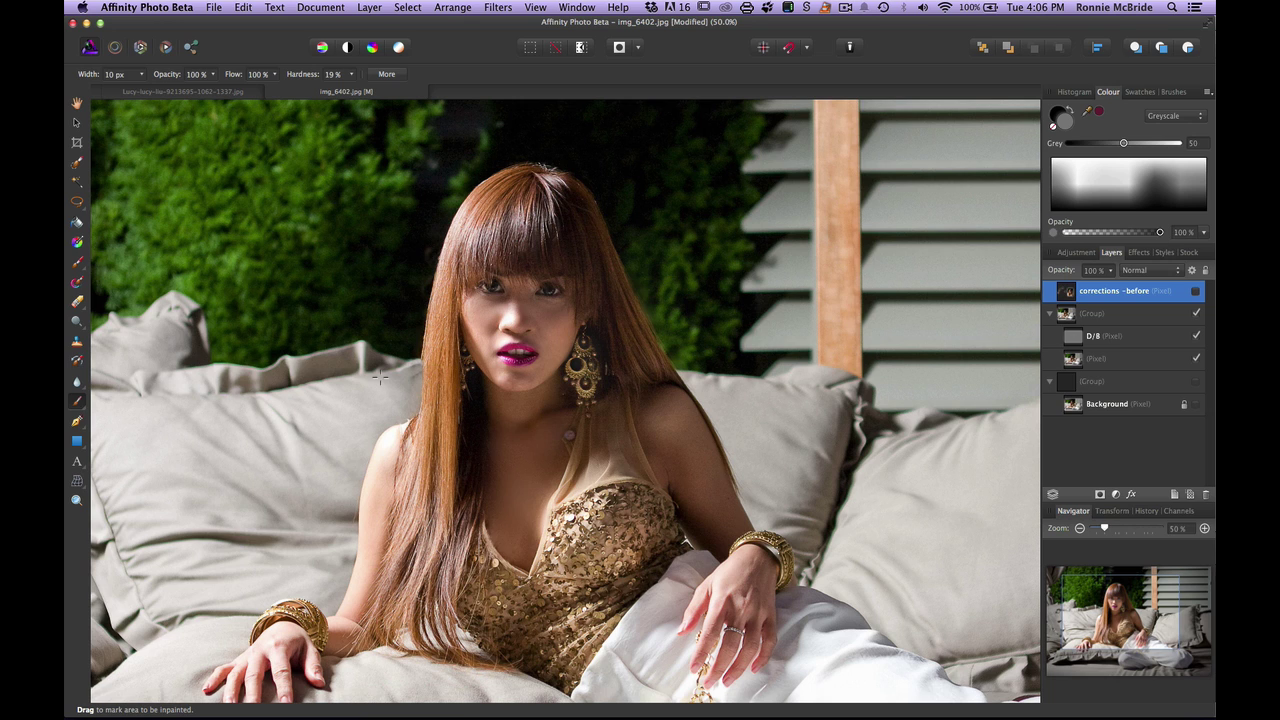
Turn on the 'corrections - before' layer and pan right to reveal its hair circles, arrows and Before inset.
left_click(1196, 291)
scroll(565, 400, "right", 3)
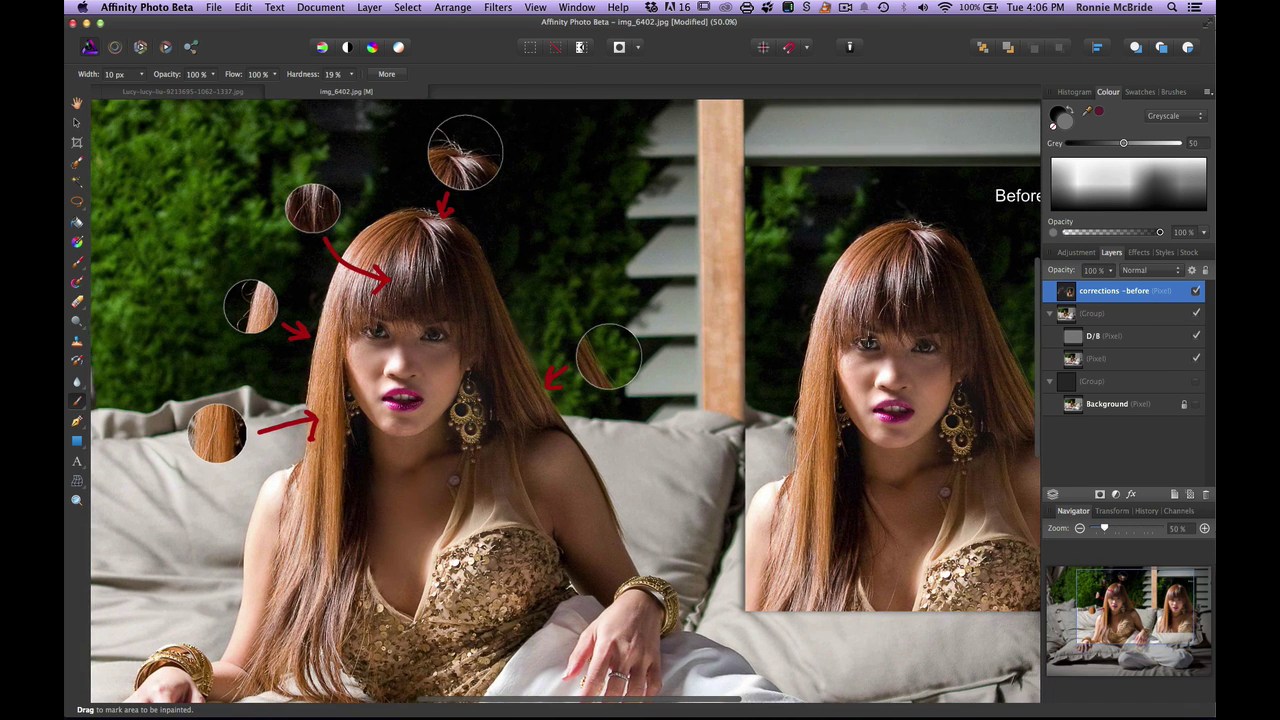
scroll(872, 352, "right", 2)
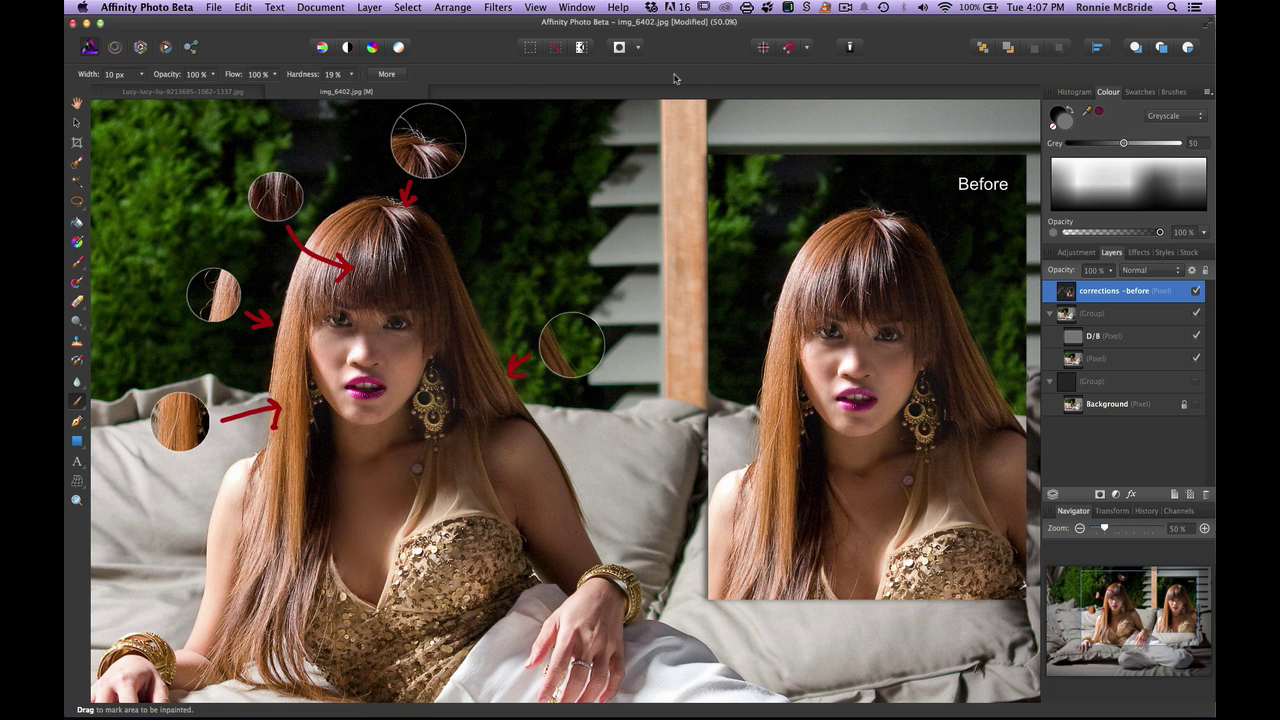
scroll(655, 185, "right", 3)
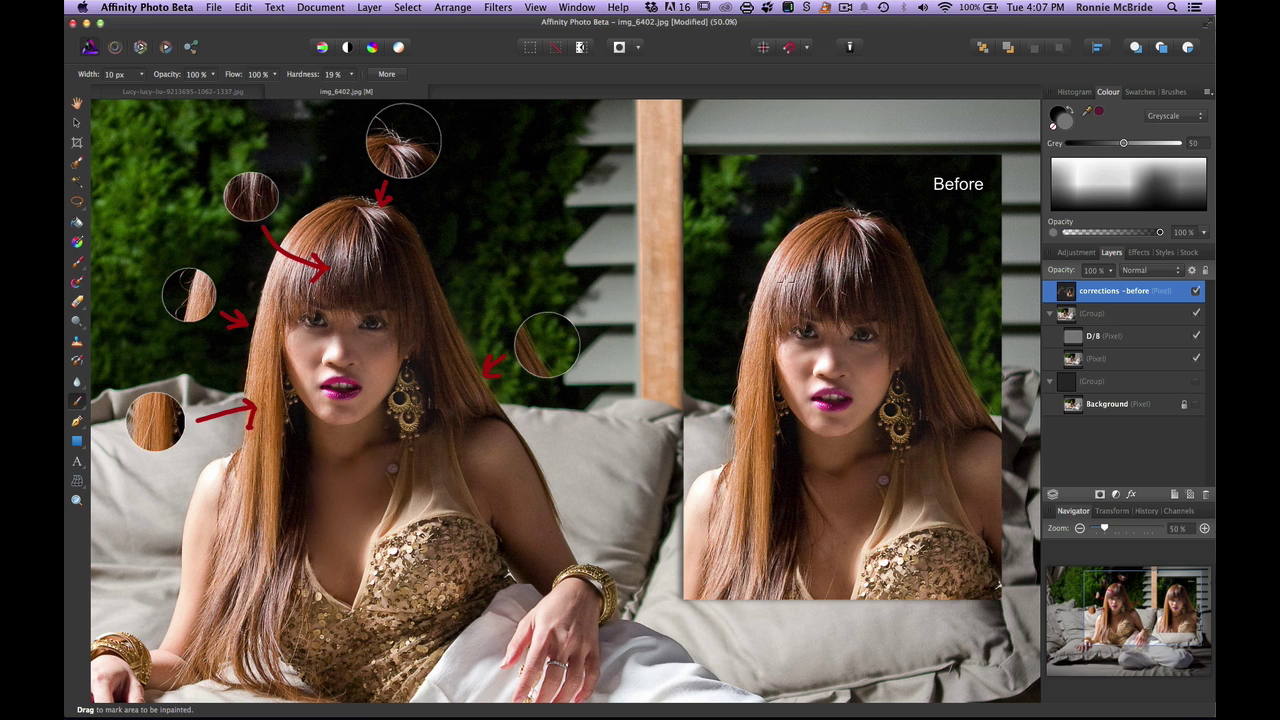
scroll(824, 388, "right", 3)
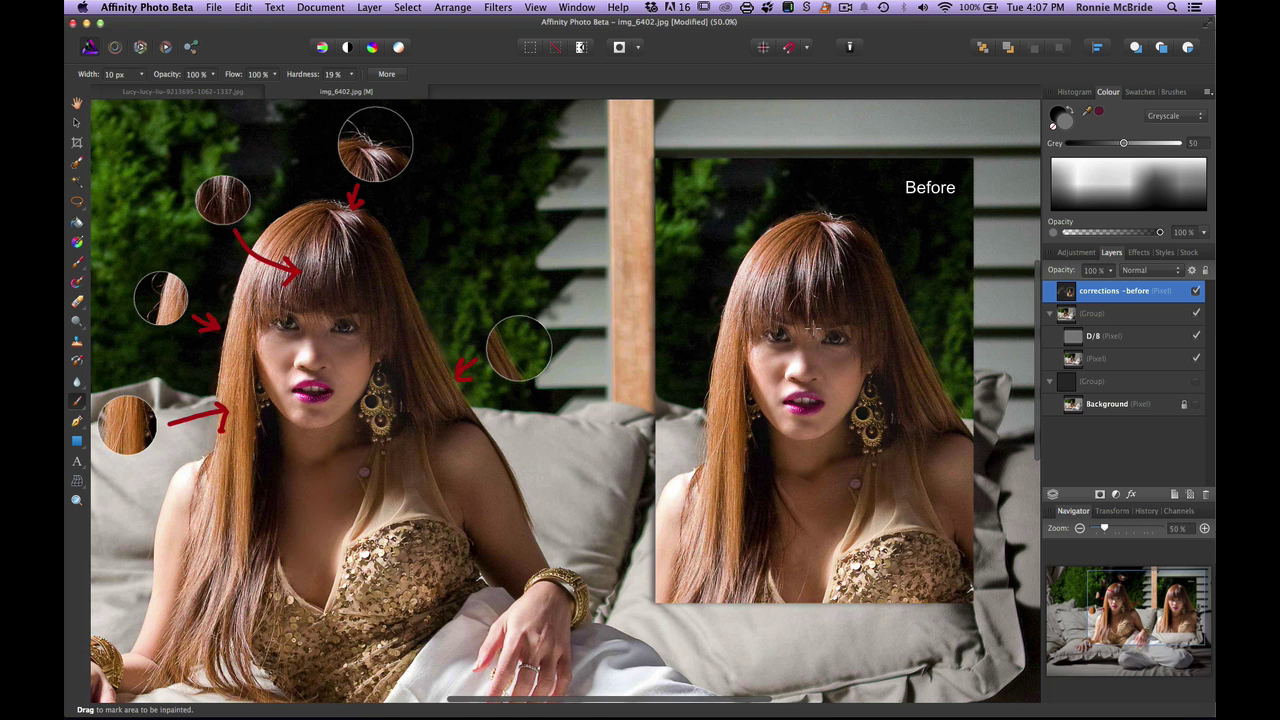
scroll(812, 325, "up", 2)
scroll(812, 325, "left", 2)
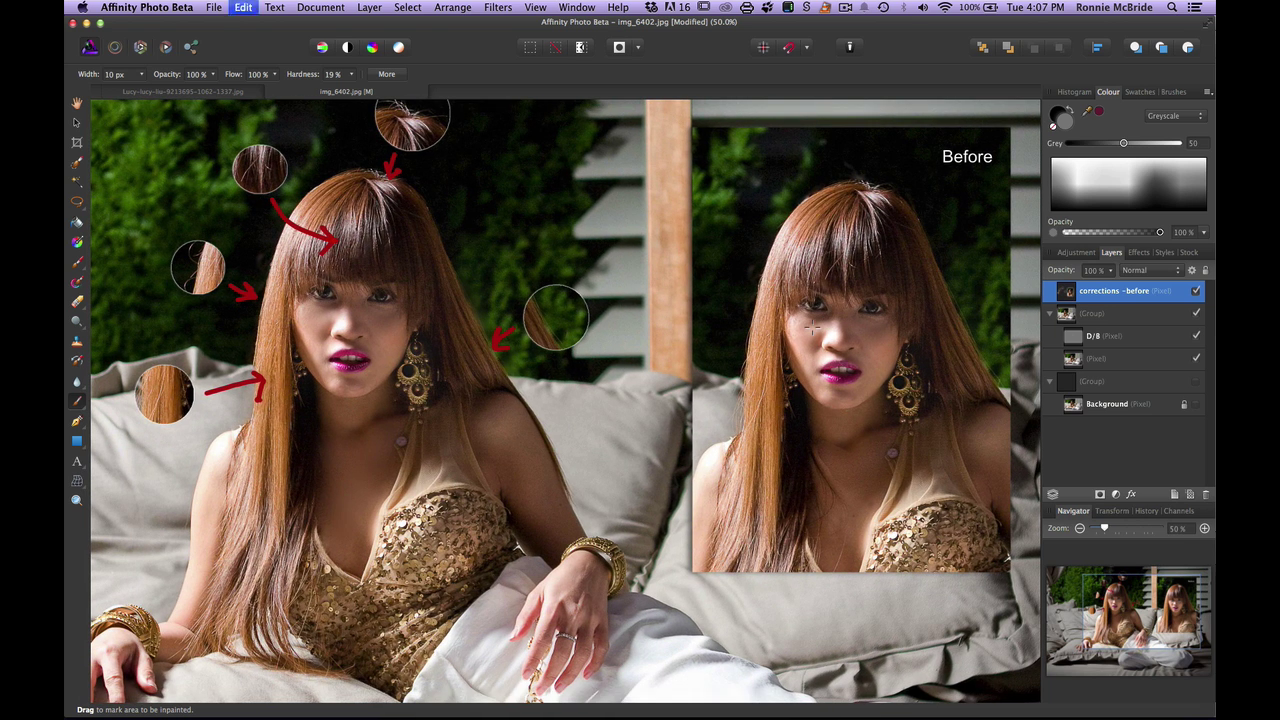
key("super+z")
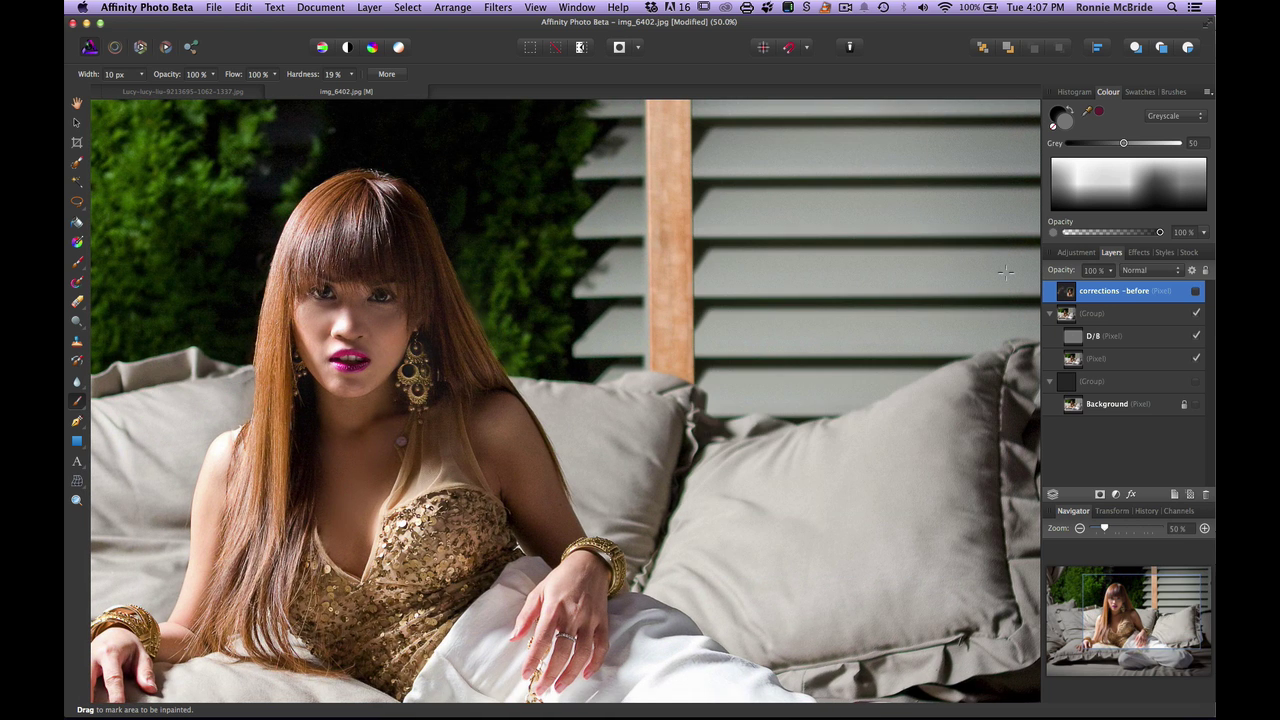
left_click(1196, 291)
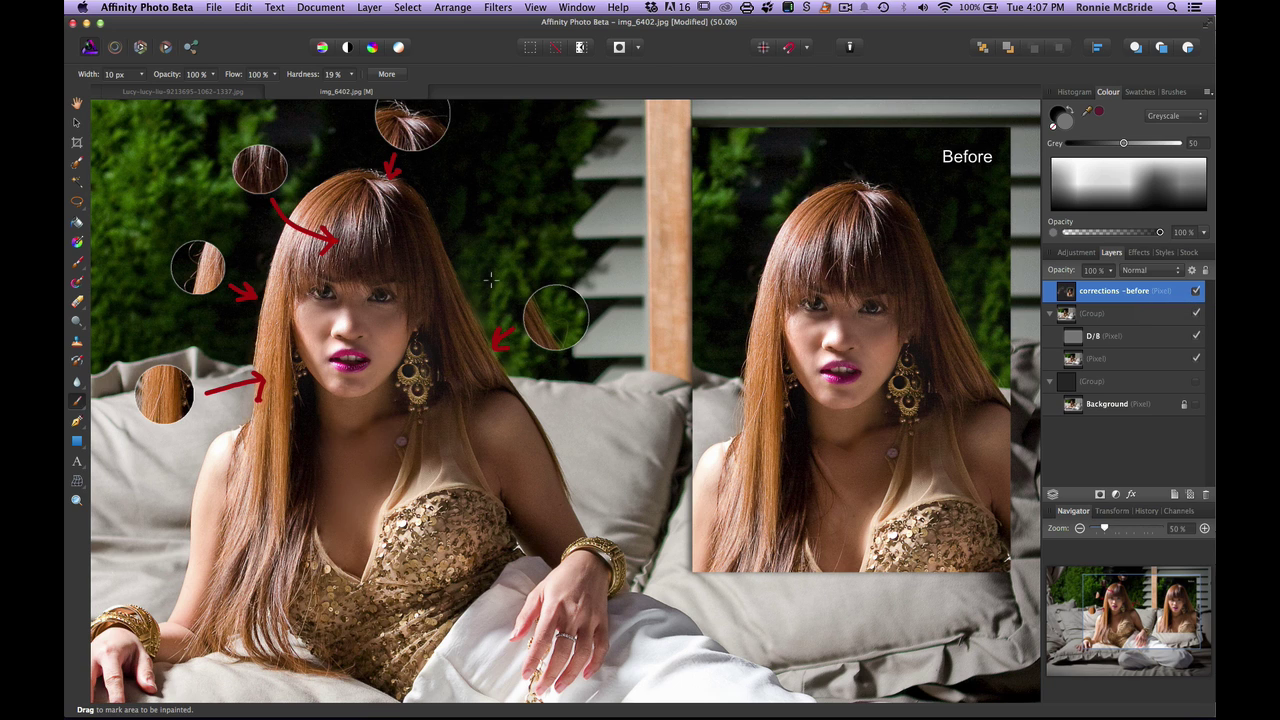
key("c")
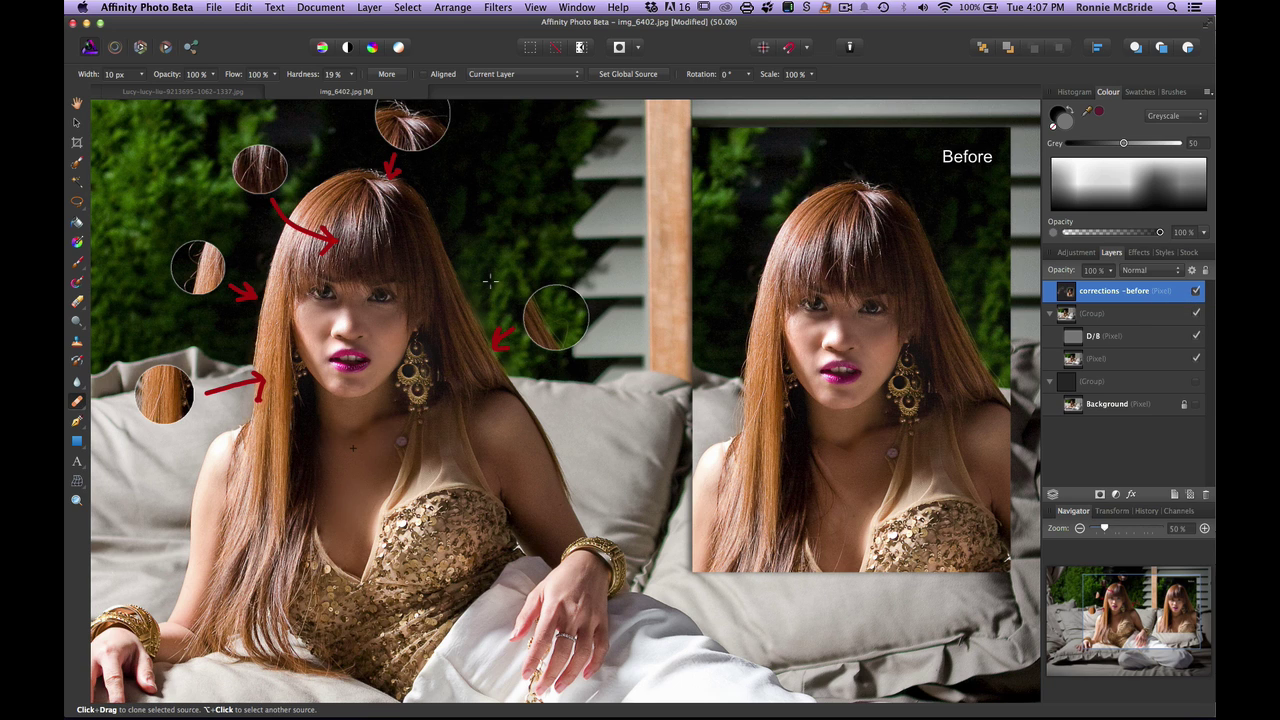
key("j")
key("j")
key("j")
key("j")
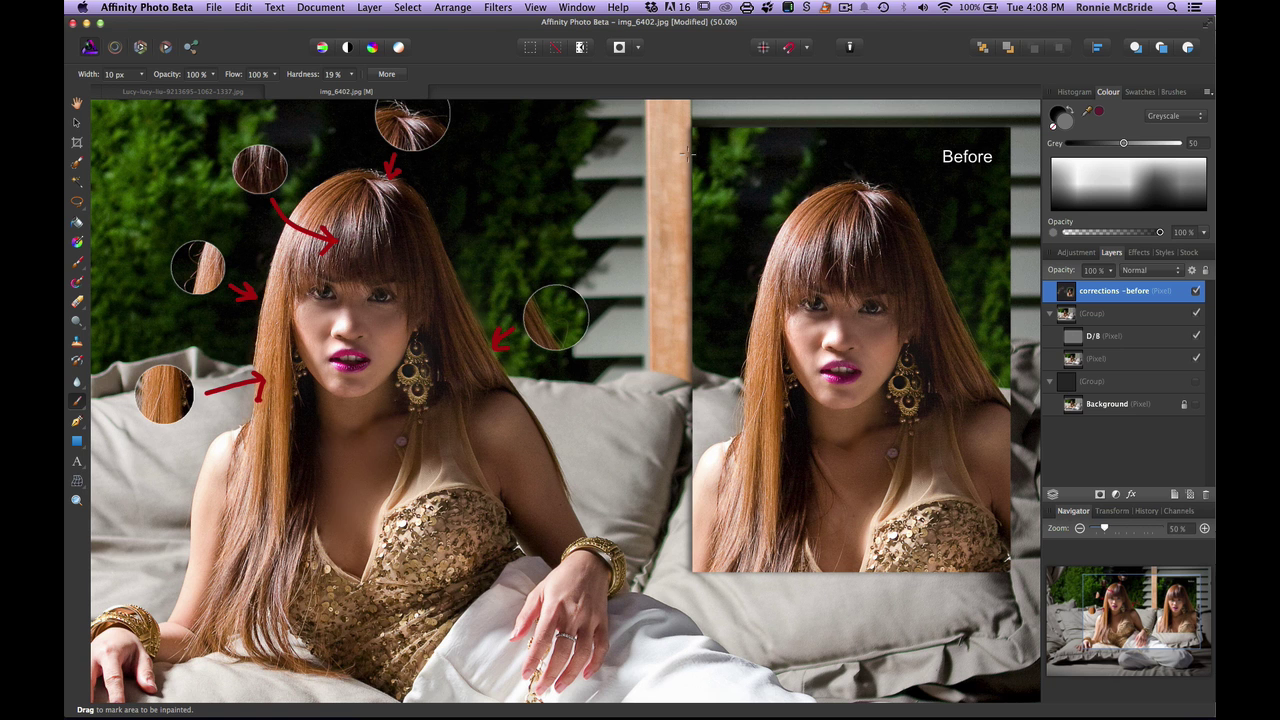
Zoom to 75% and inpaint over the stray hair strand on the right edge of her hair.
scroll(556, 318, "up", 2)
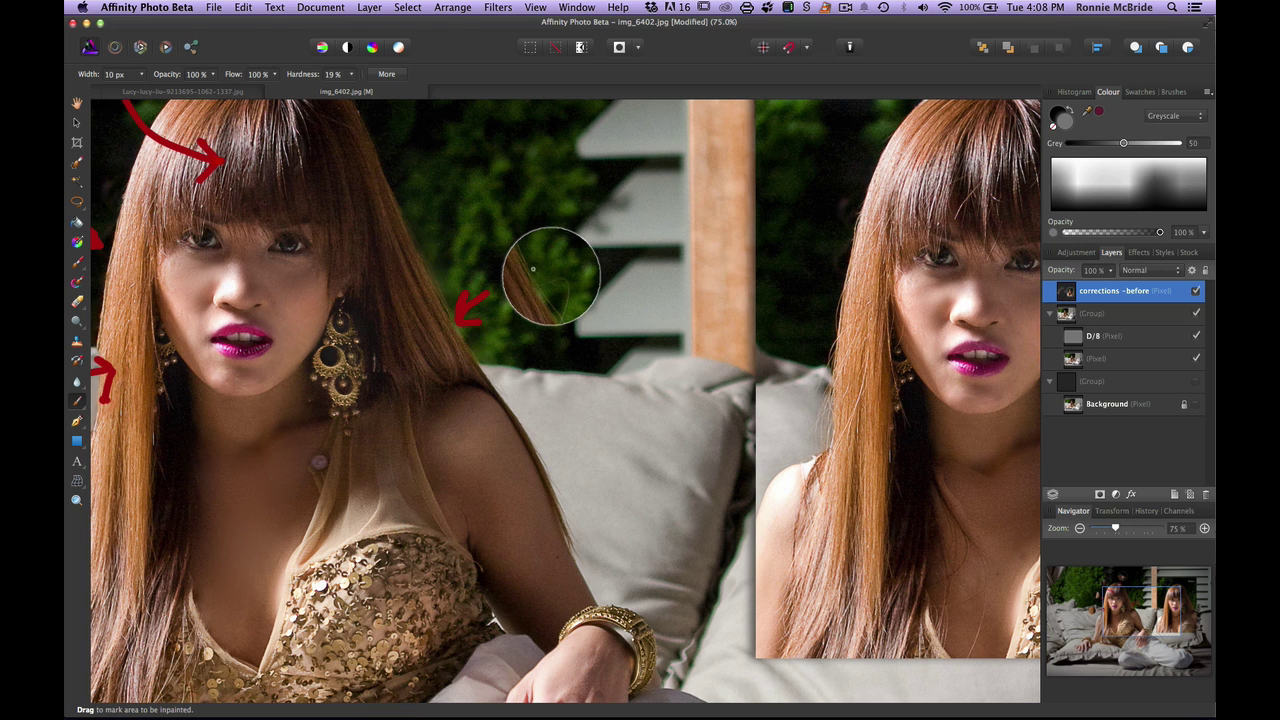
left_click_drag(535, 269, 547, 282)
mouse_move(545, 282)
left_mouse_down()
mouse_move(564, 285)
mouse_move(564, 315)
left_mouse_up()
left_click_drag(548, 281, 563, 279)
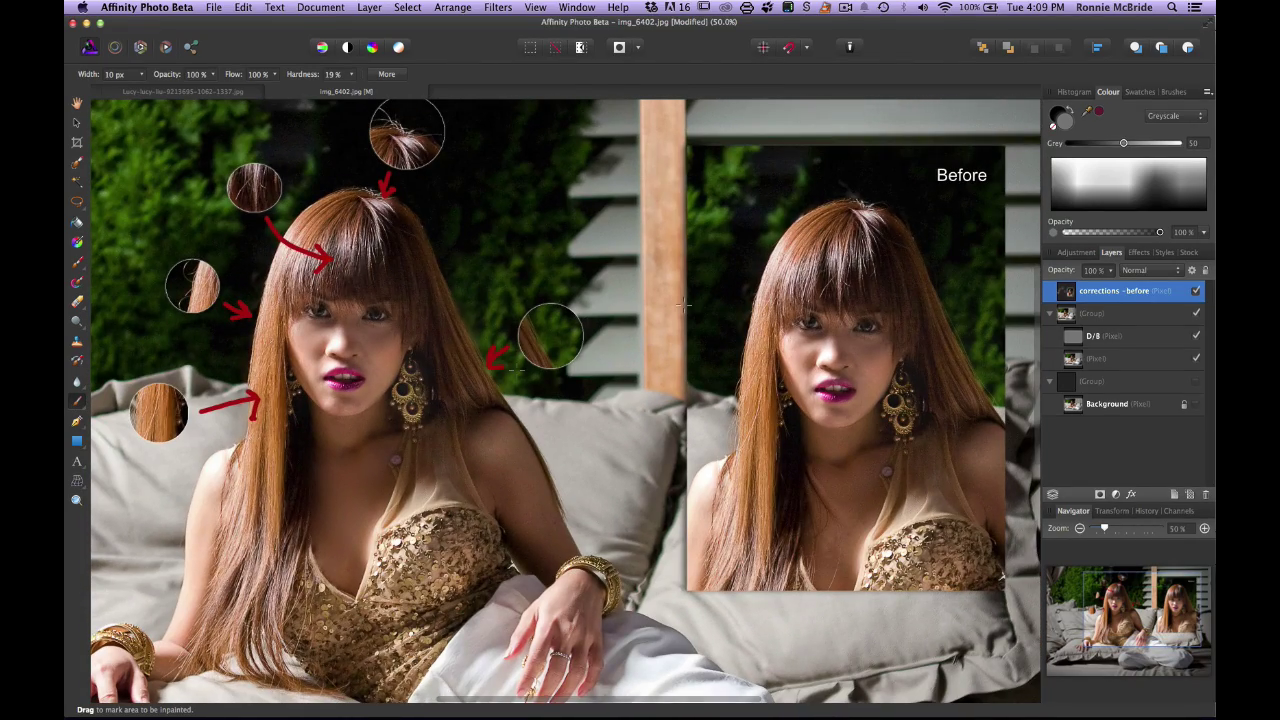
Hide the 'corrections - before' layer and view the photo full screen without the interface.
left_click(1196, 290)
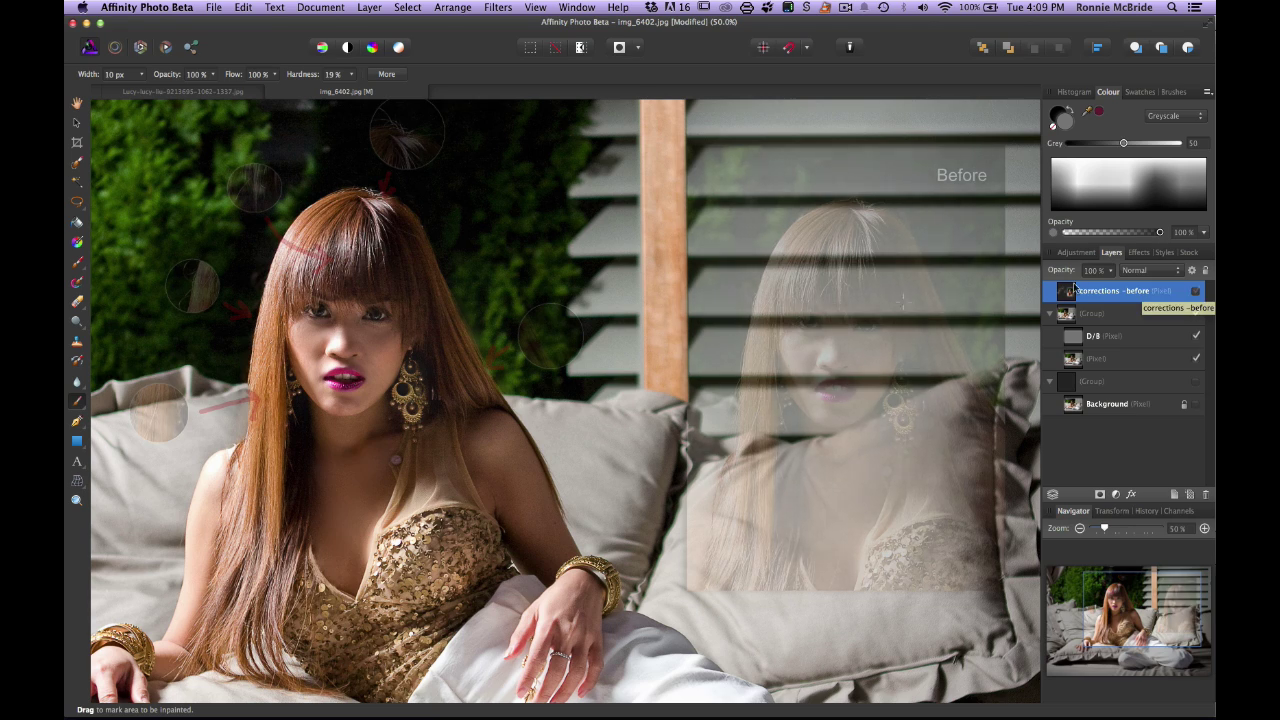
key("Tab")
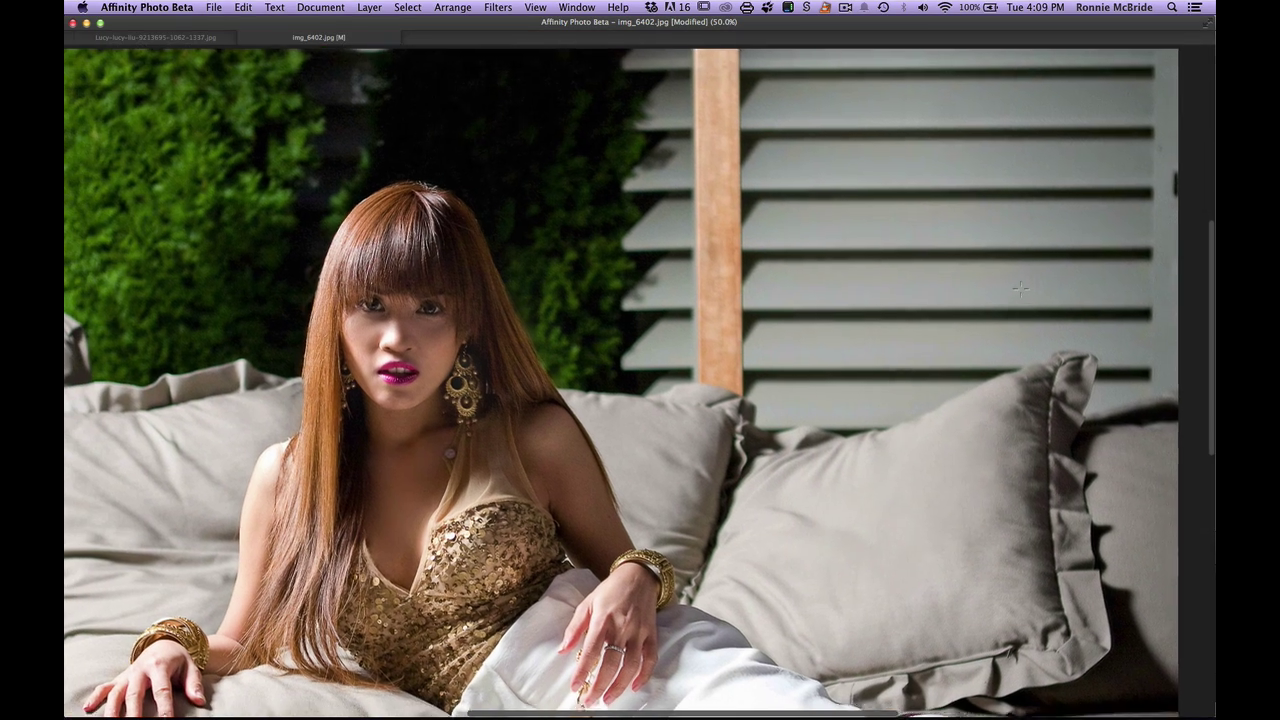
scroll(1020, 288, "left", 3)
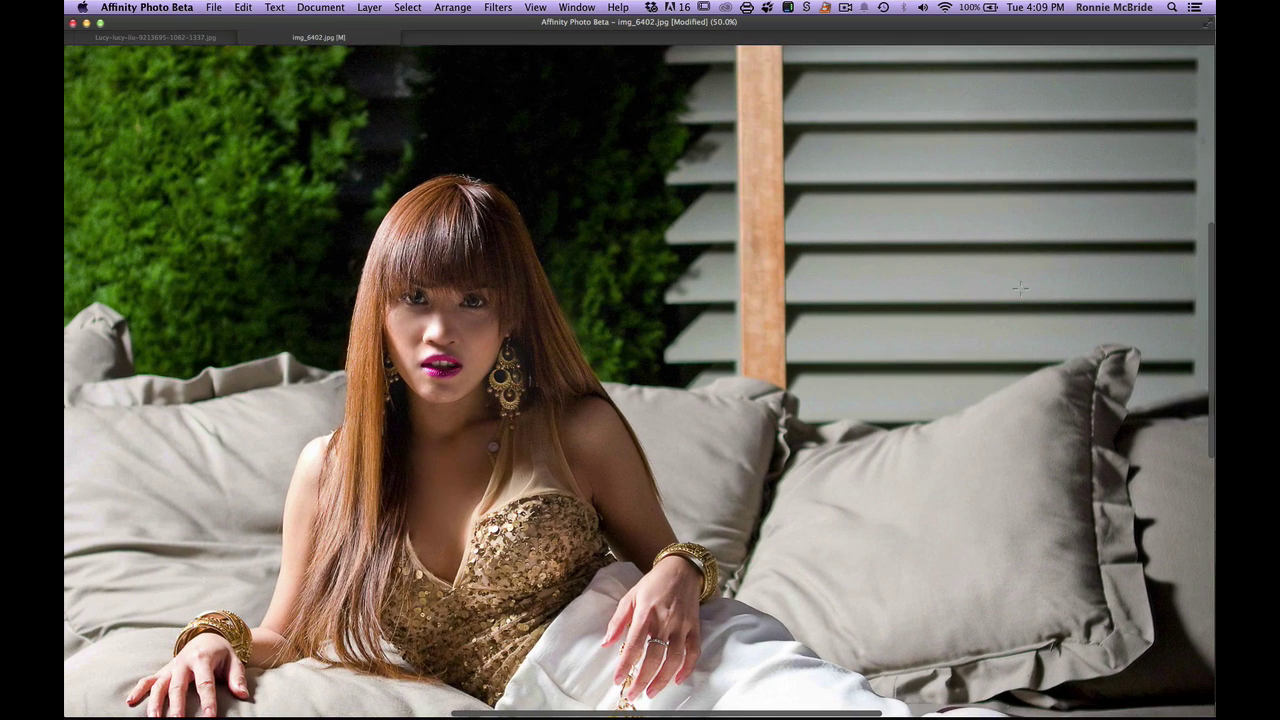
Zoom out to 25% to see the whole photo, then back to 50% to review it.
key("super+minus")
scroll(1020, 288, "down", 2)
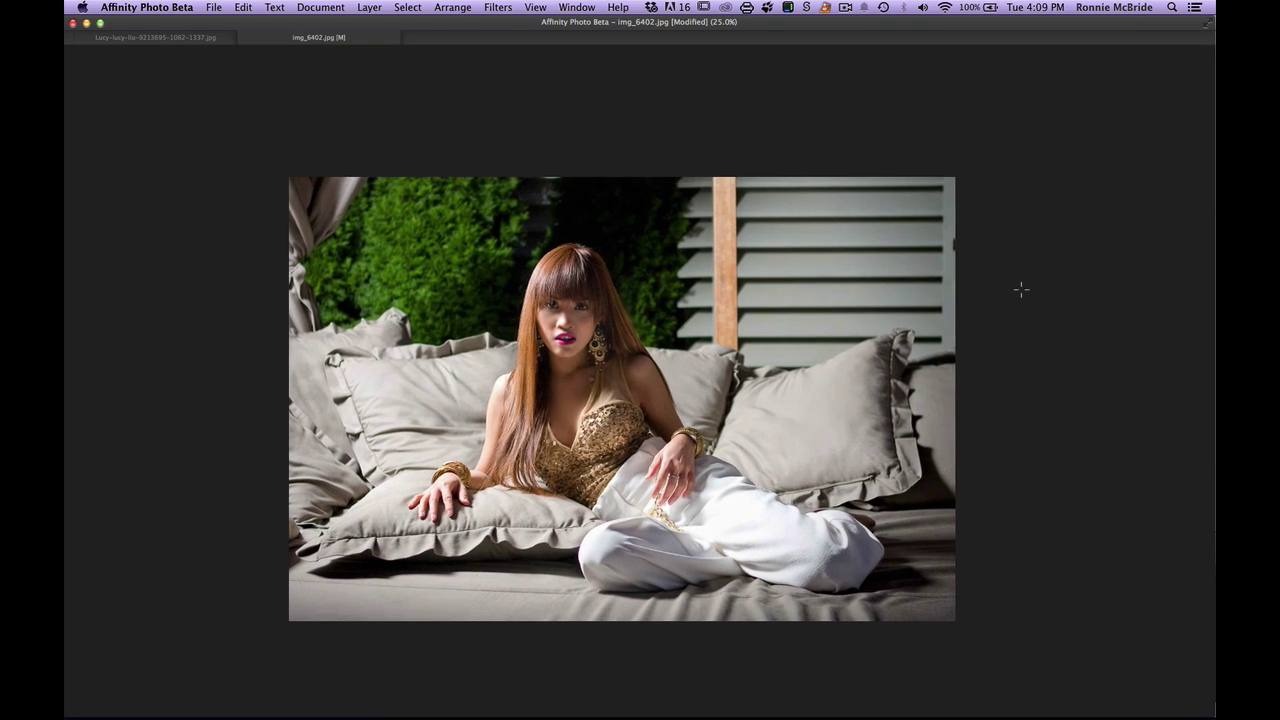
key("super+plus")
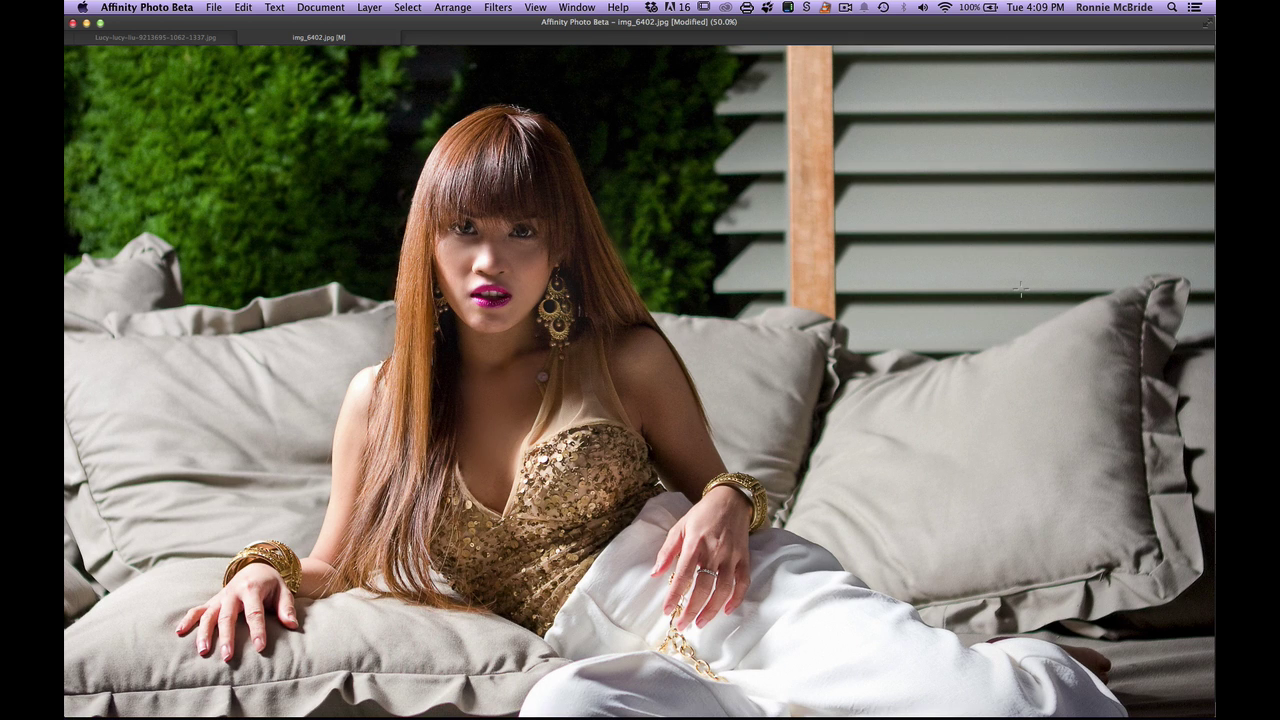
scroll(1020, 288, "left", 5)
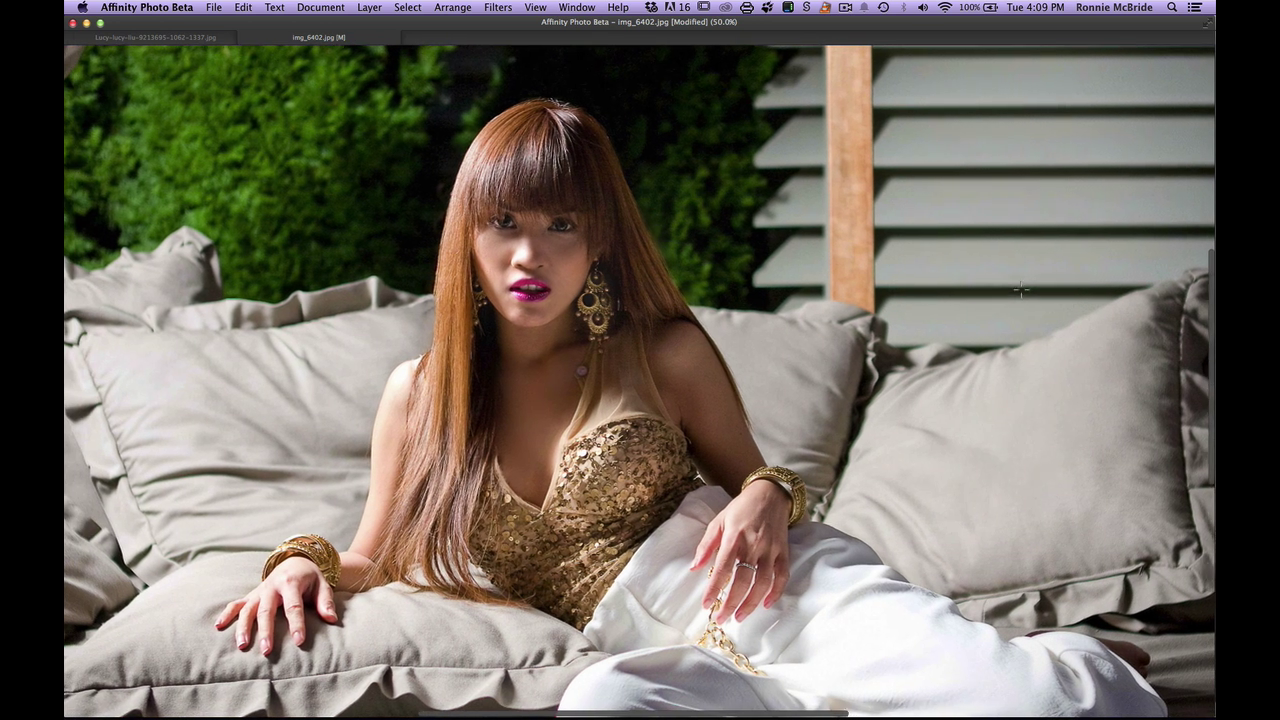
scroll(1020, 288, "left", 3)
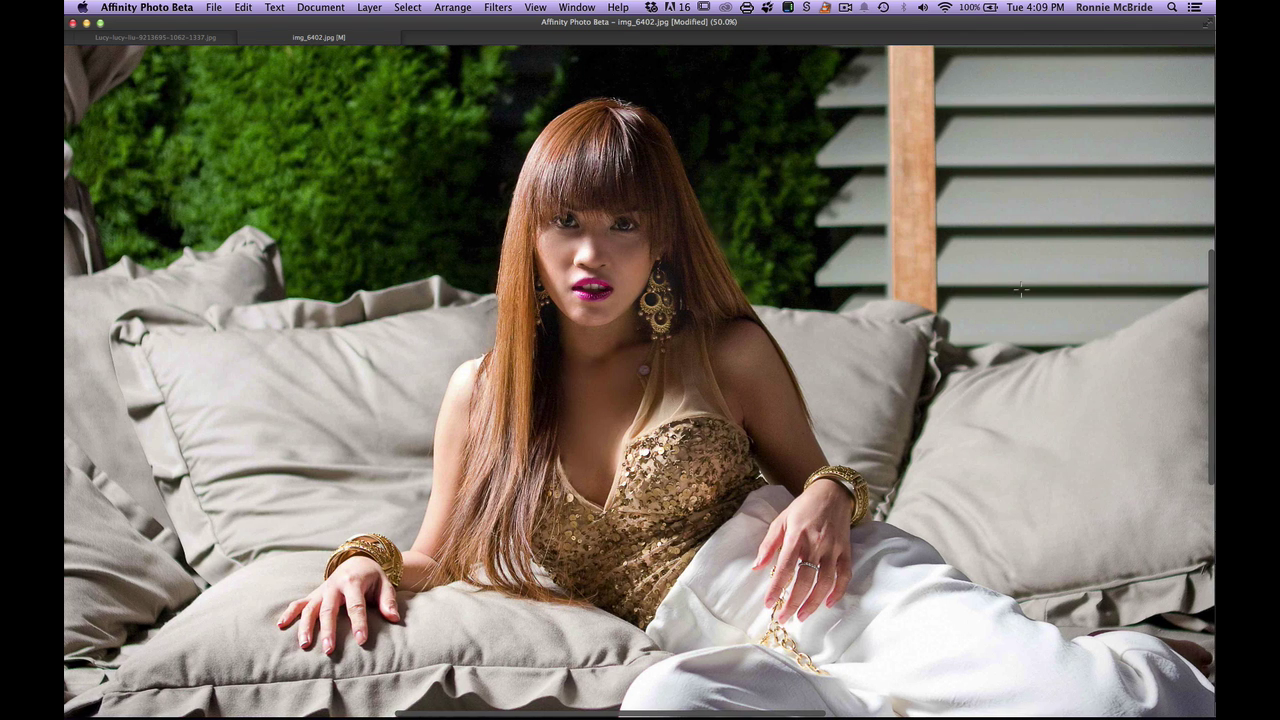
scroll(1020, 289, "up", 2)
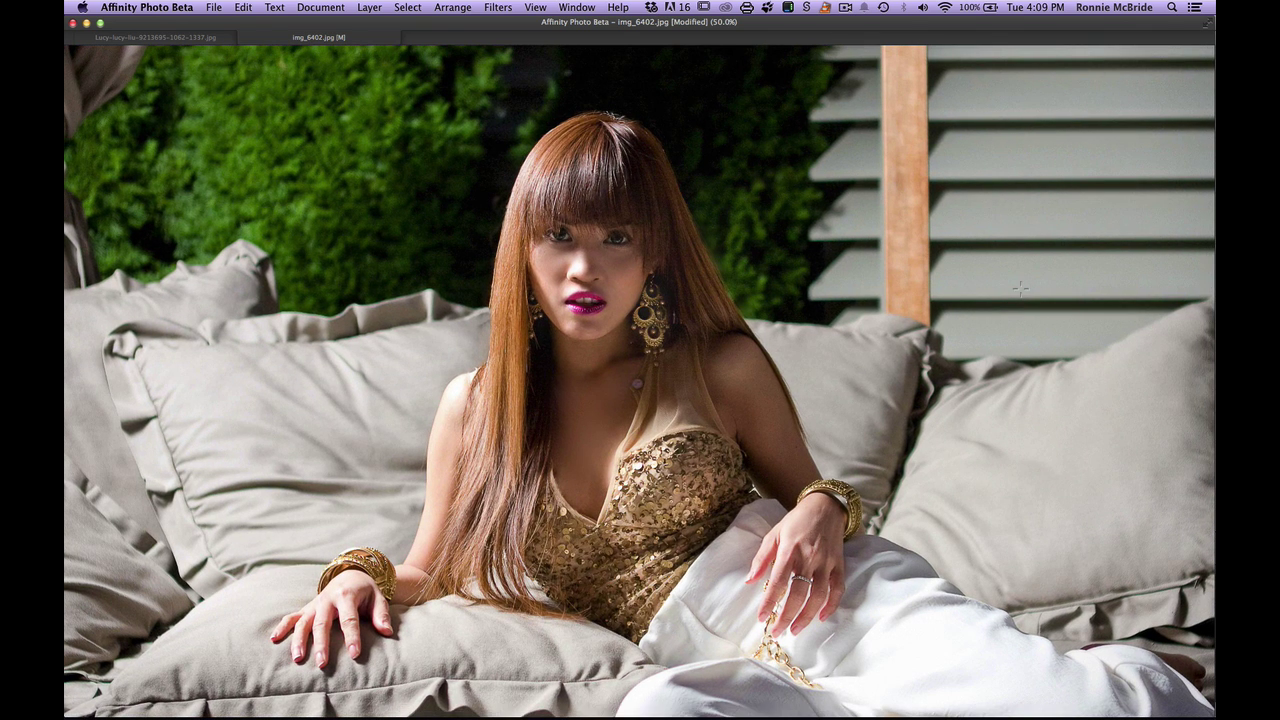